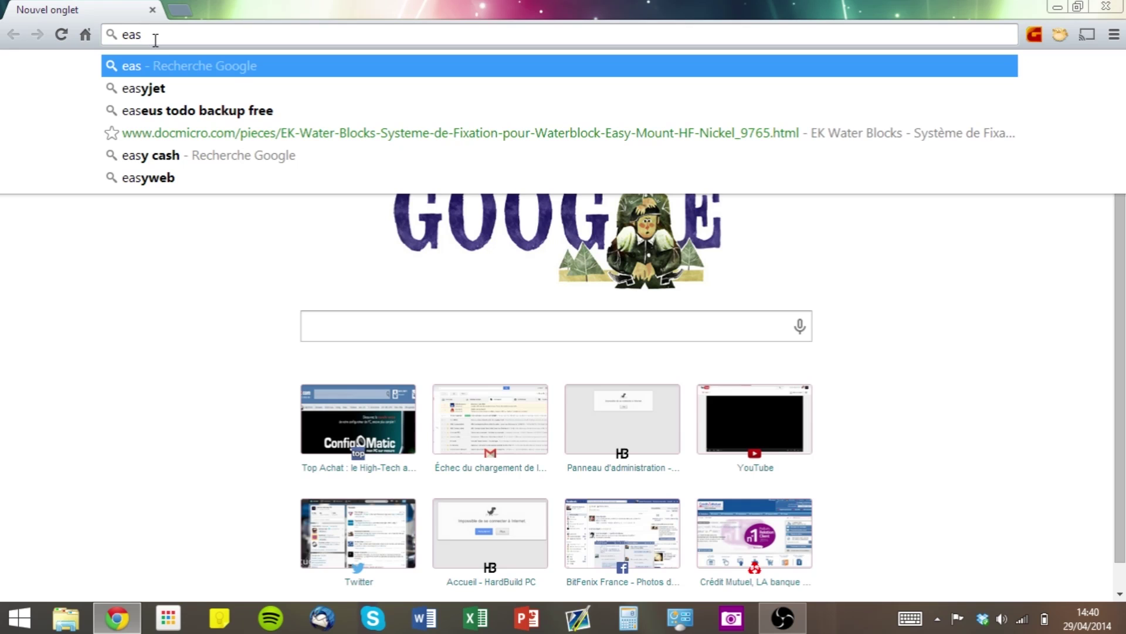
- Search the web for "easeus todo backup free", open its download page on todo-backup.com and review the edition comparison
{"action": "key", "text": "Down"}
{"action": "key", "text": "Down"}
{"action": "key", "text": "Return"}
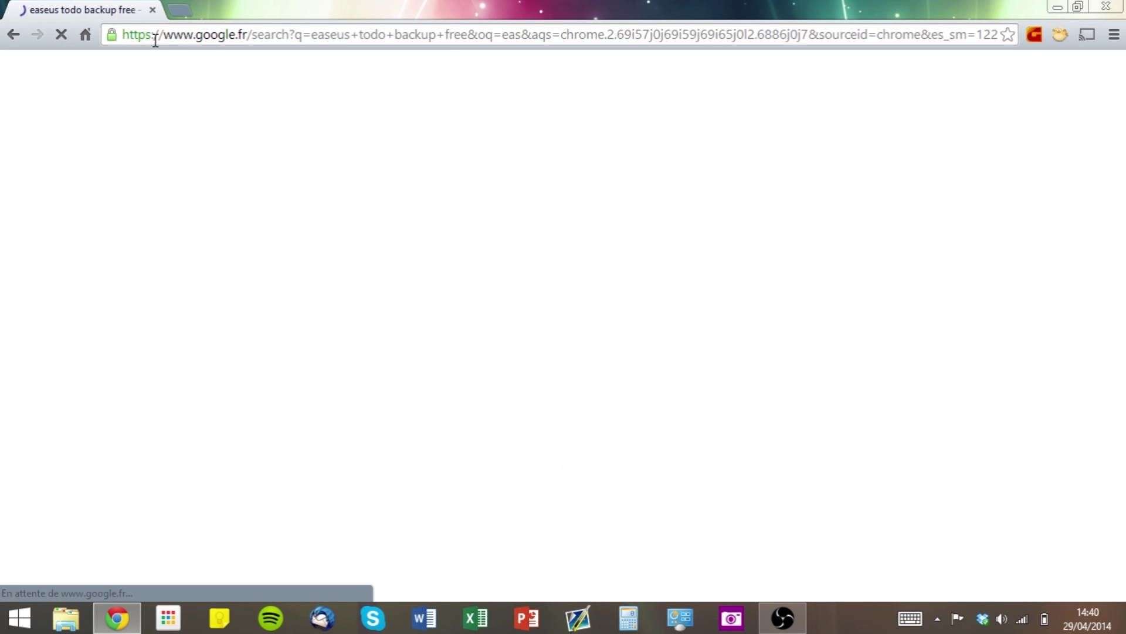
{"action": "left_click", "coordinate": [213, 204]}
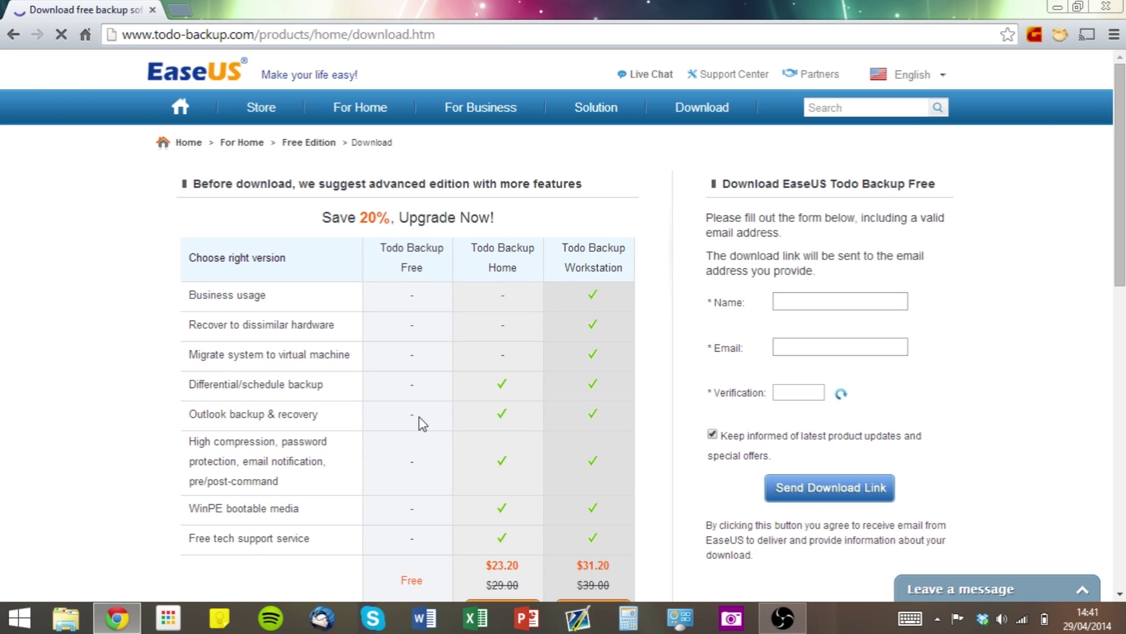
{"action": "scroll", "coordinate": [422, 423], "scroll_direction": "down", "scroll_amount": 3}
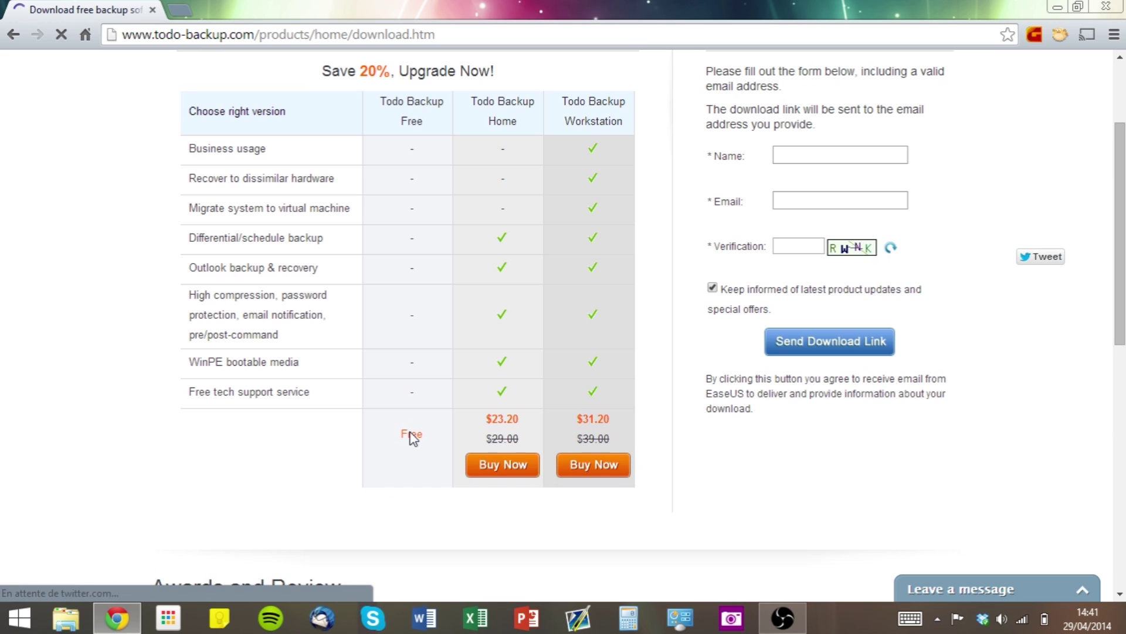
{"action": "scroll", "coordinate": [413, 439], "scroll_direction": "down", "scroll_amount": 1}
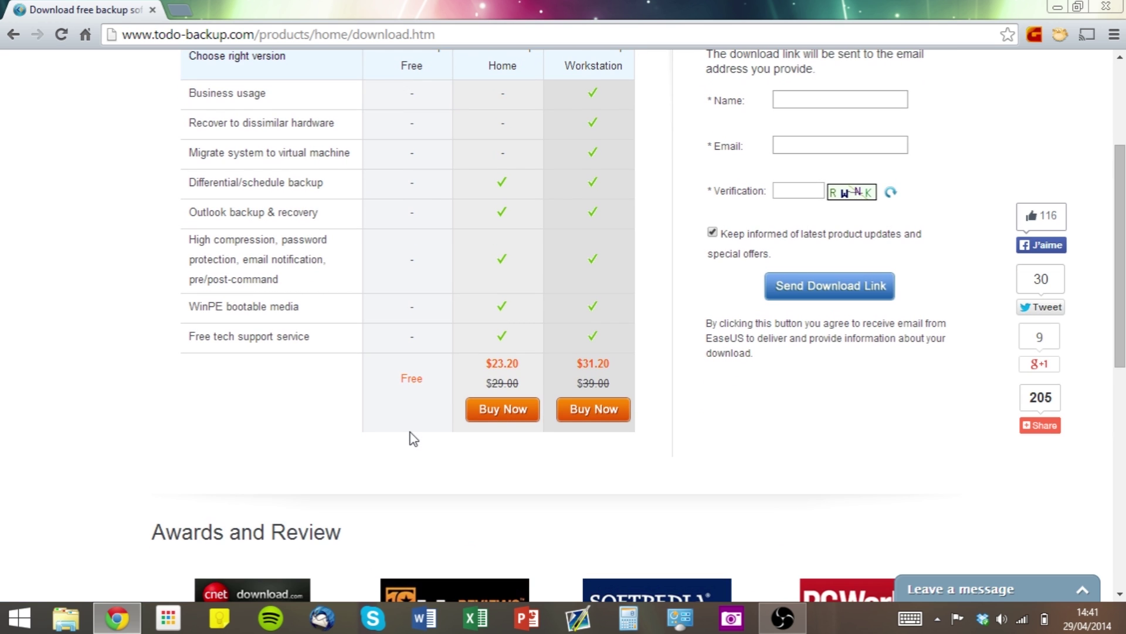
{"action": "scroll", "coordinate": [414, 439], "scroll_direction": "up", "scroll_amount": 1}
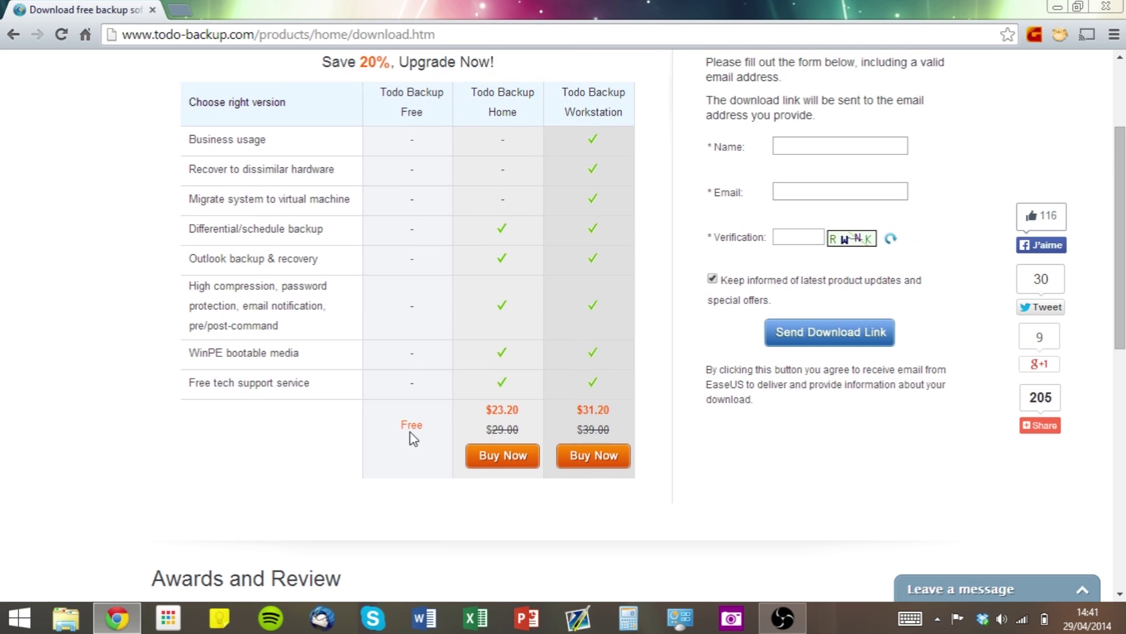
{"action": "scroll", "coordinate": [414, 438], "scroll_direction": "up", "scroll_amount": 3}
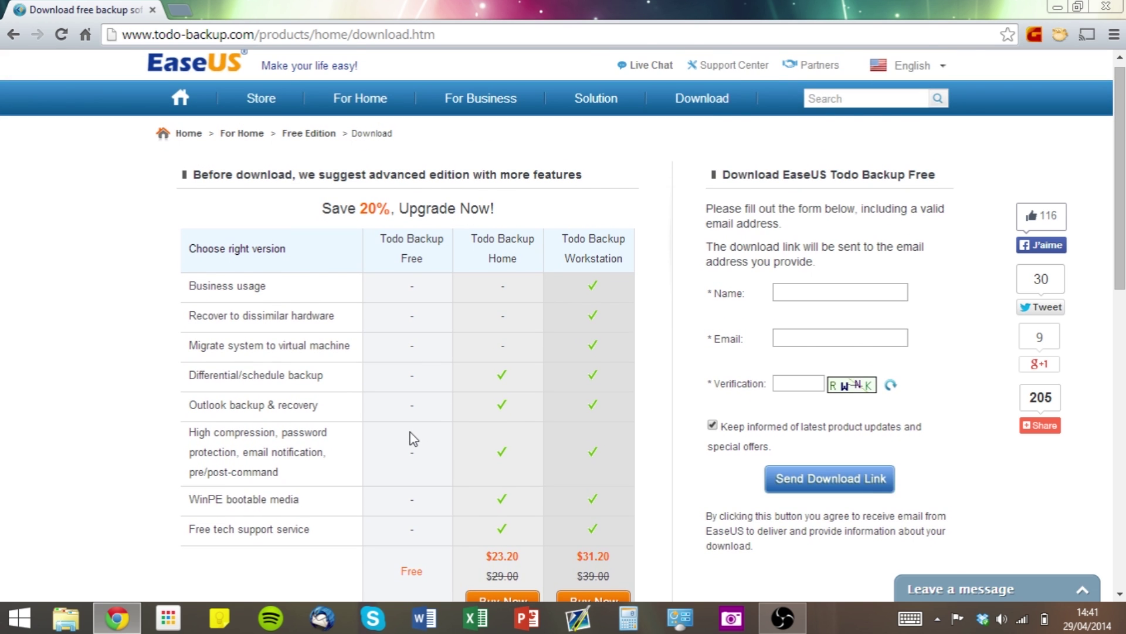
{"action": "scroll", "coordinate": [413, 439], "scroll_direction": "down", "scroll_amount": 1}
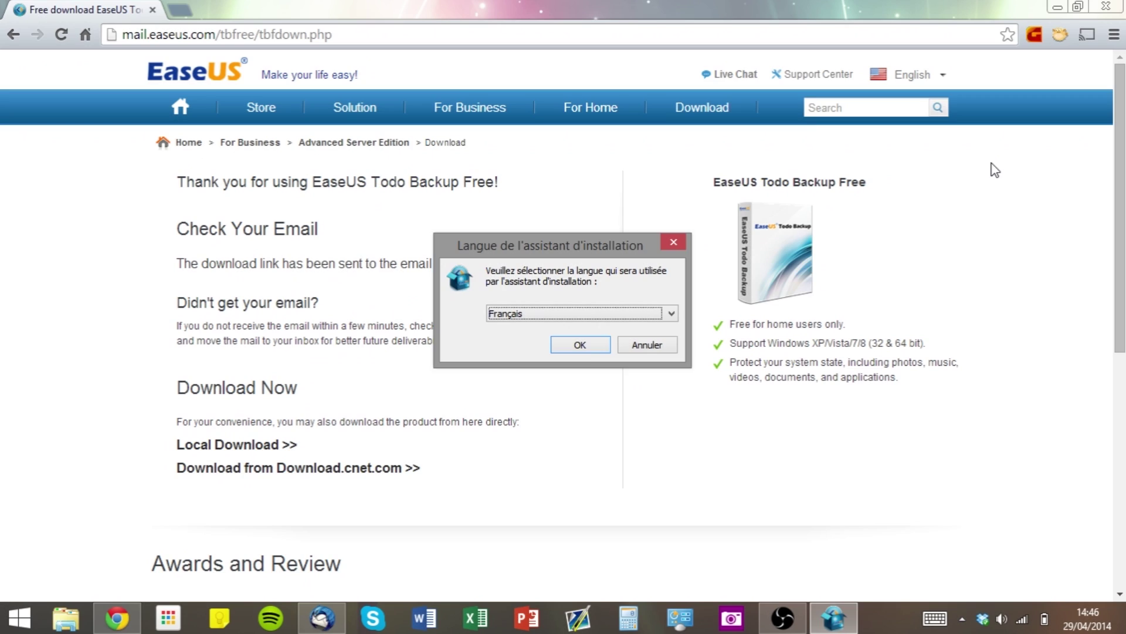
- Install EaseUS Todo Backup Free 6.5 in French, accepting the existing folder C:\Program Files (x86)\EaseUS\Todo Backup as destination
{"action": "left_click", "coordinate": [578, 346]}
{"action": "left_click", "coordinate": [493, 496]}
{"action": "left_click", "coordinate": [527, 553]}
{"action": "left_click", "coordinate": [650, 441]}
{"action": "left_click", "coordinate": [650, 441]}
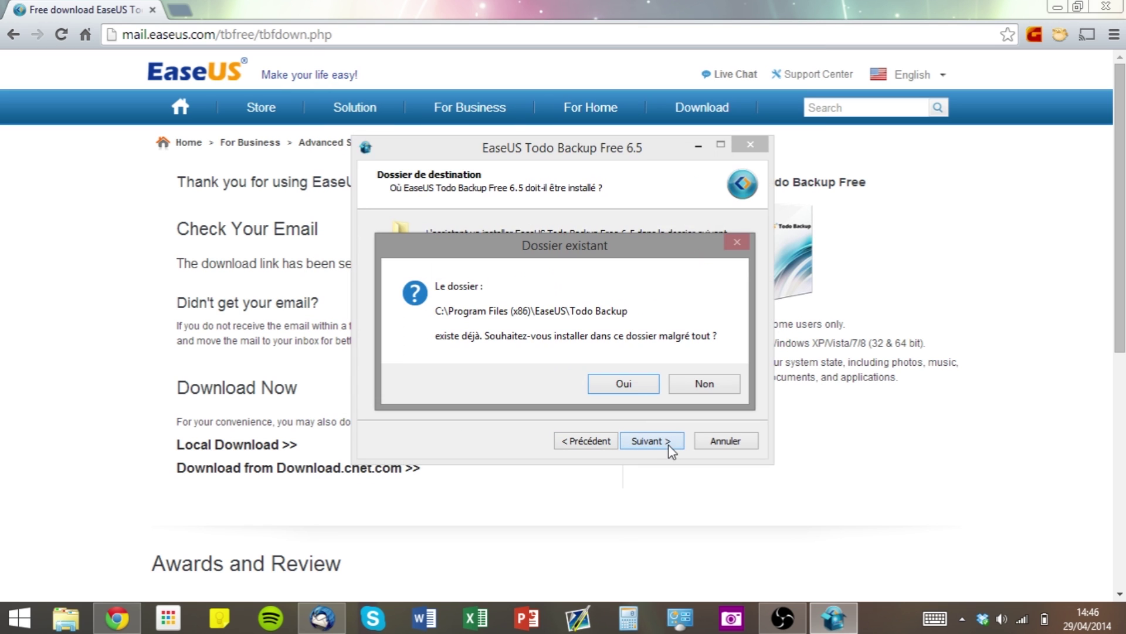
{"action": "left_click", "coordinate": [615, 382]}
{"action": "key", "text": "space"}
{"action": "left_click", "coordinate": [660, 444]}
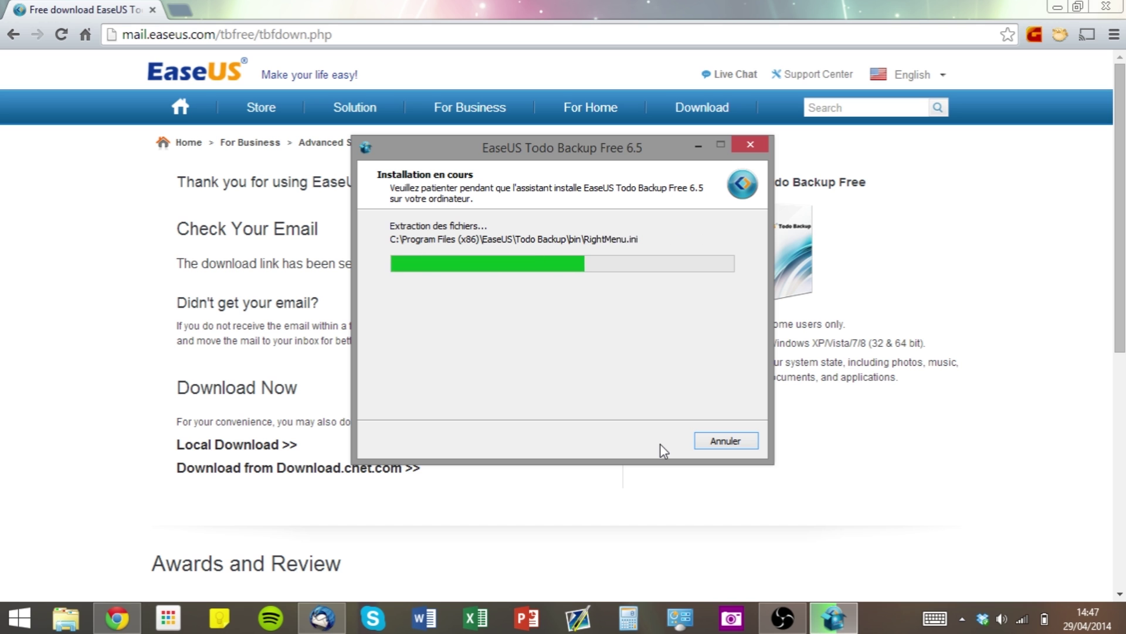
{"action": "key", "text": "super+e"}
{"action": "left_click", "coordinate": [1011, 7]}
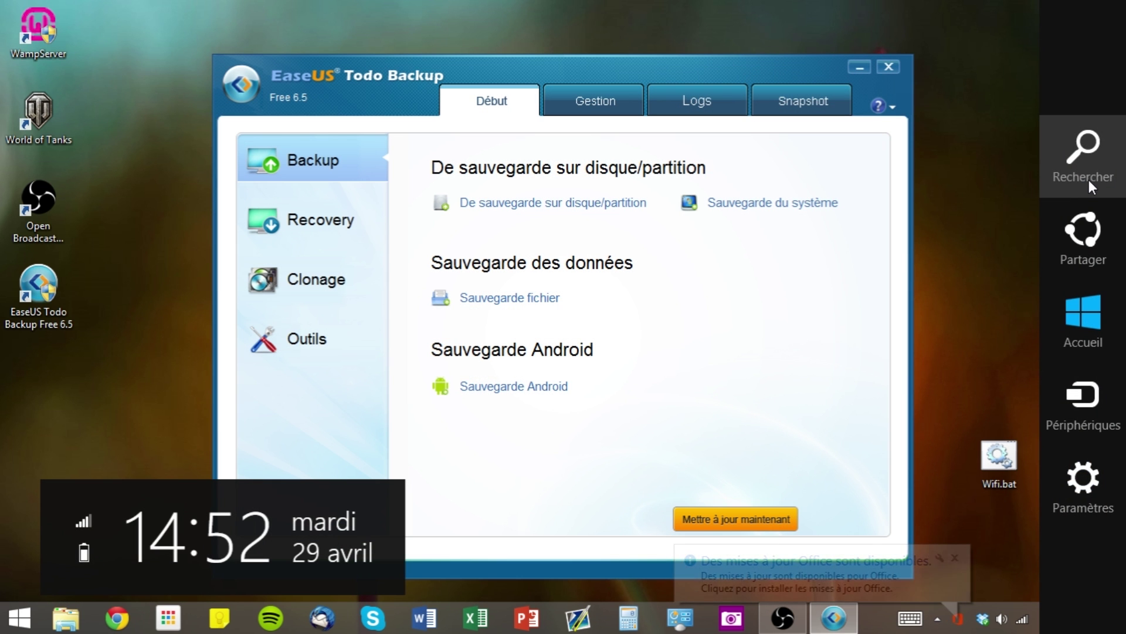
- Find and open the Windows tool for creating and formatting hard disk partitions, and initialize Disque 2 as GPT
{"action": "left_click", "coordinate": [1089, 180]}
{"action": "type", "text": "parti"}
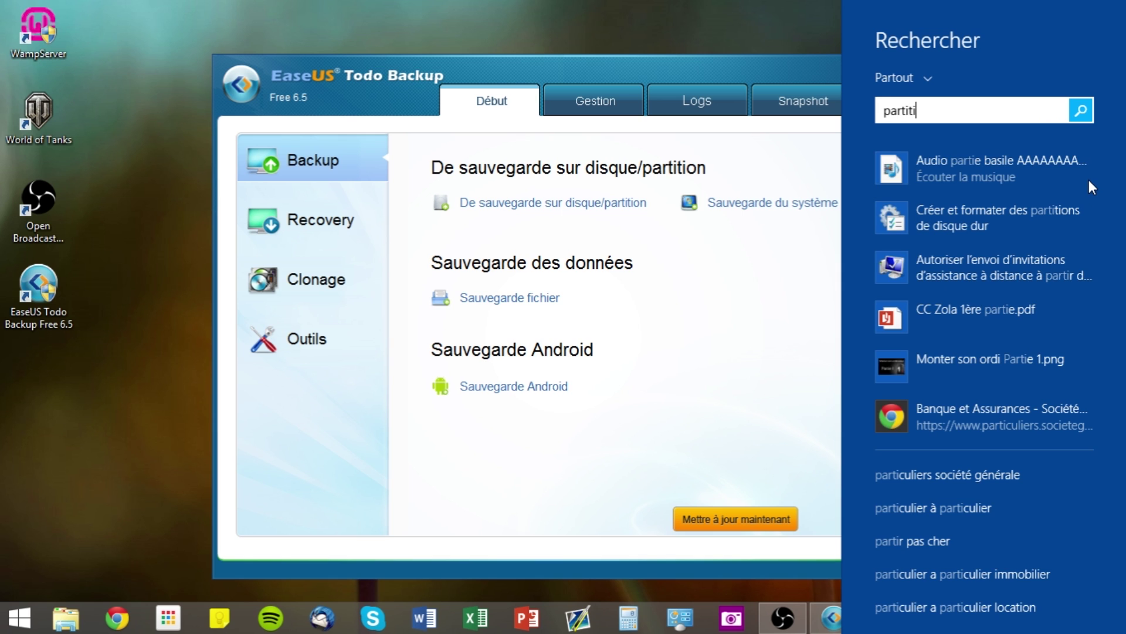
{"action": "type", "text": "tions de disque dur"}
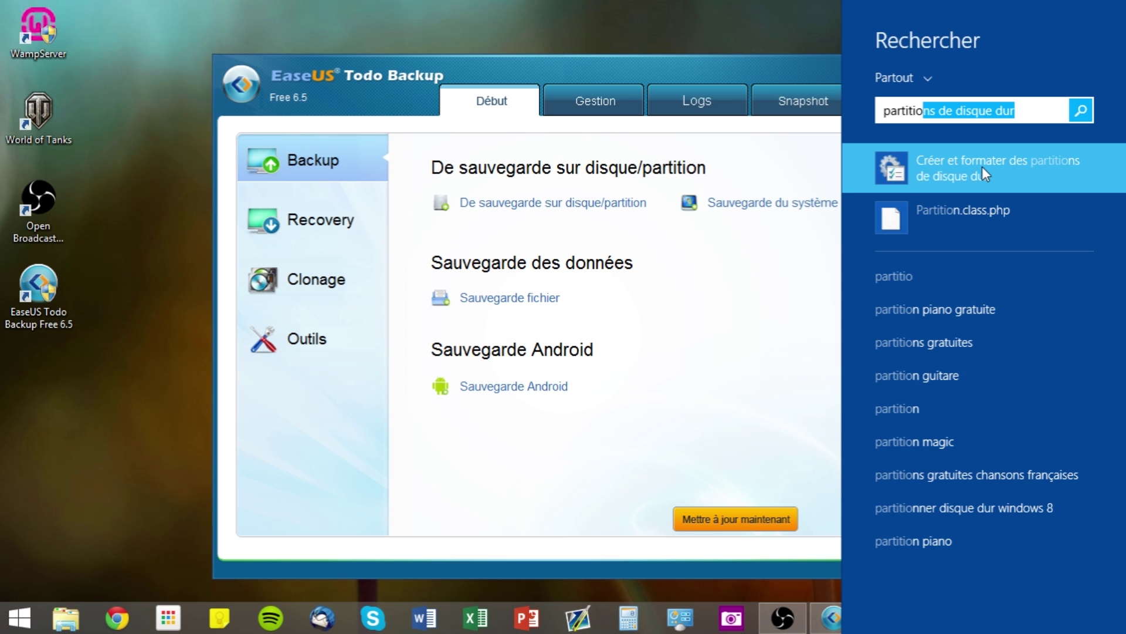
{"action": "left_click", "coordinate": [982, 167]}
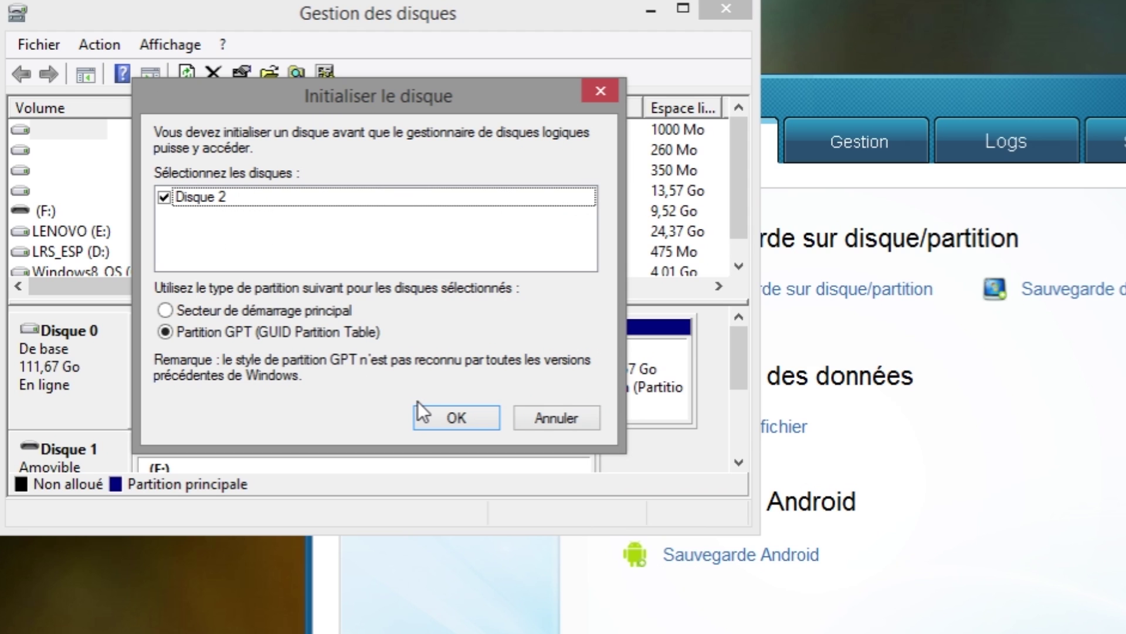
{"action": "left_click", "coordinate": [456, 418]}
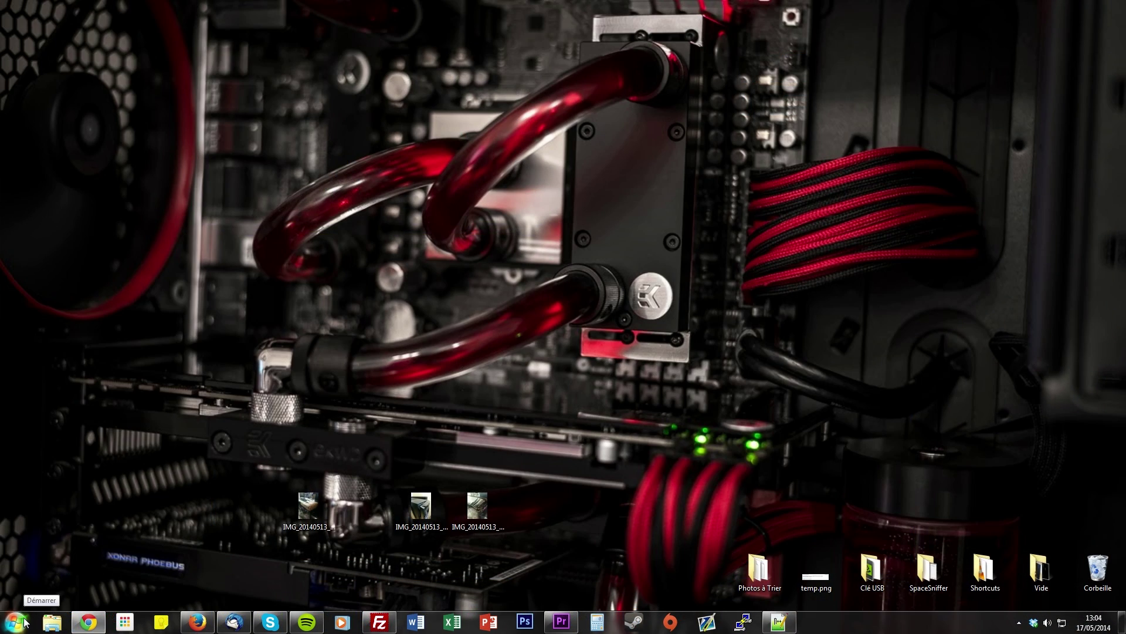
- On the Windows 7 desktop, open the computer's management console and show Gestion des disques
{"action": "left_click", "coordinate": [23, 622]}
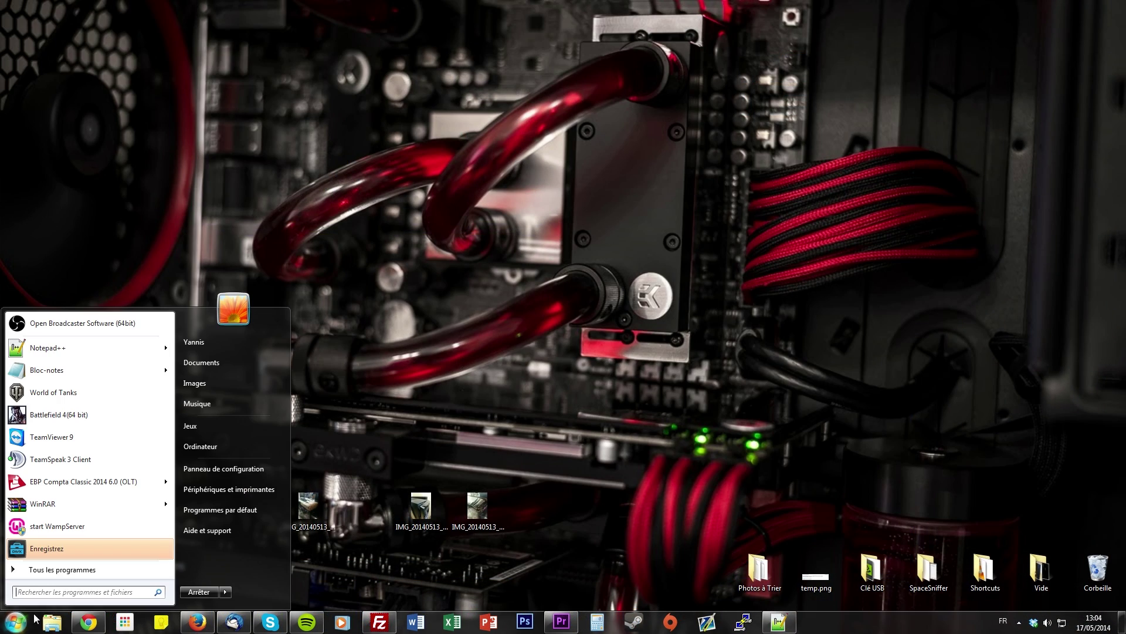
{"action": "right_click", "coordinate": [203, 449]}
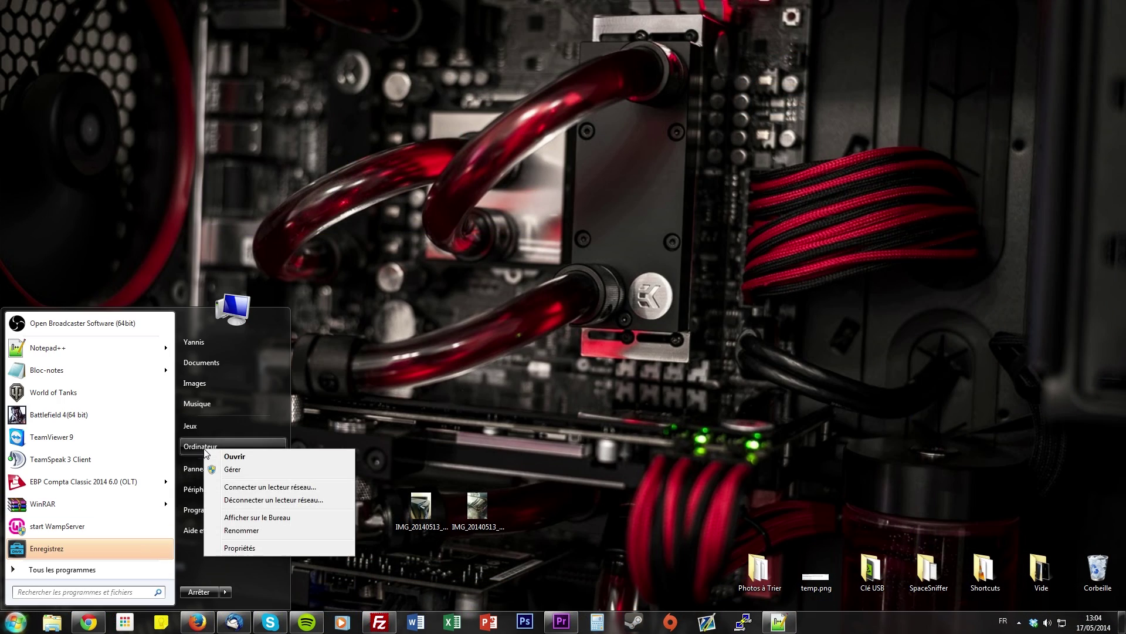
{"action": "left_click", "coordinate": [232, 469]}
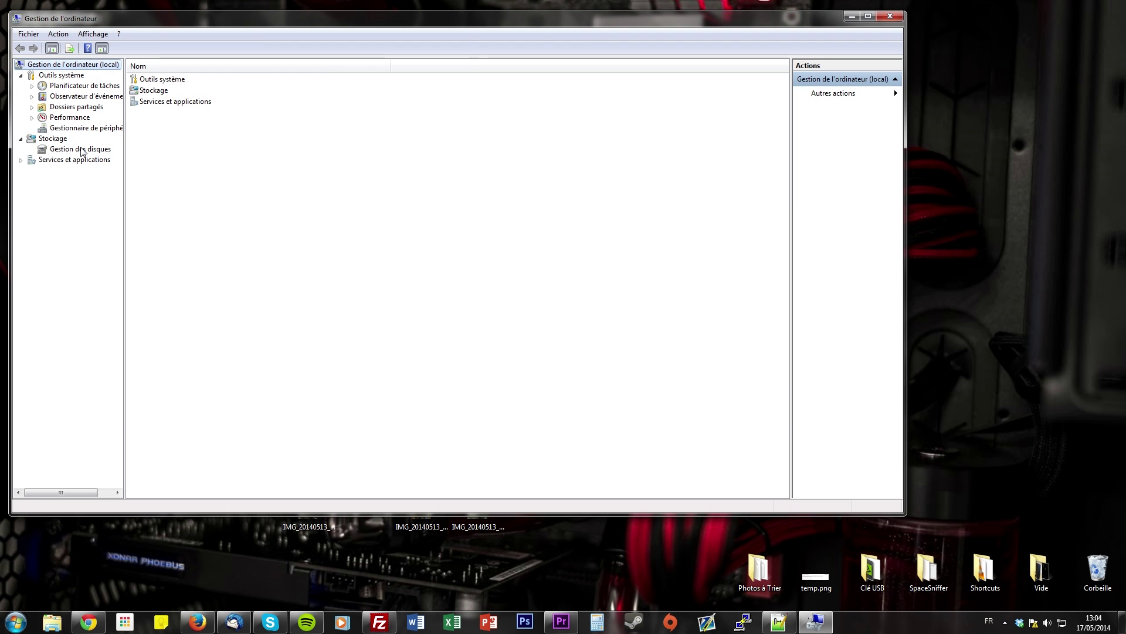
{"action": "left_click", "coordinate": [82, 150]}
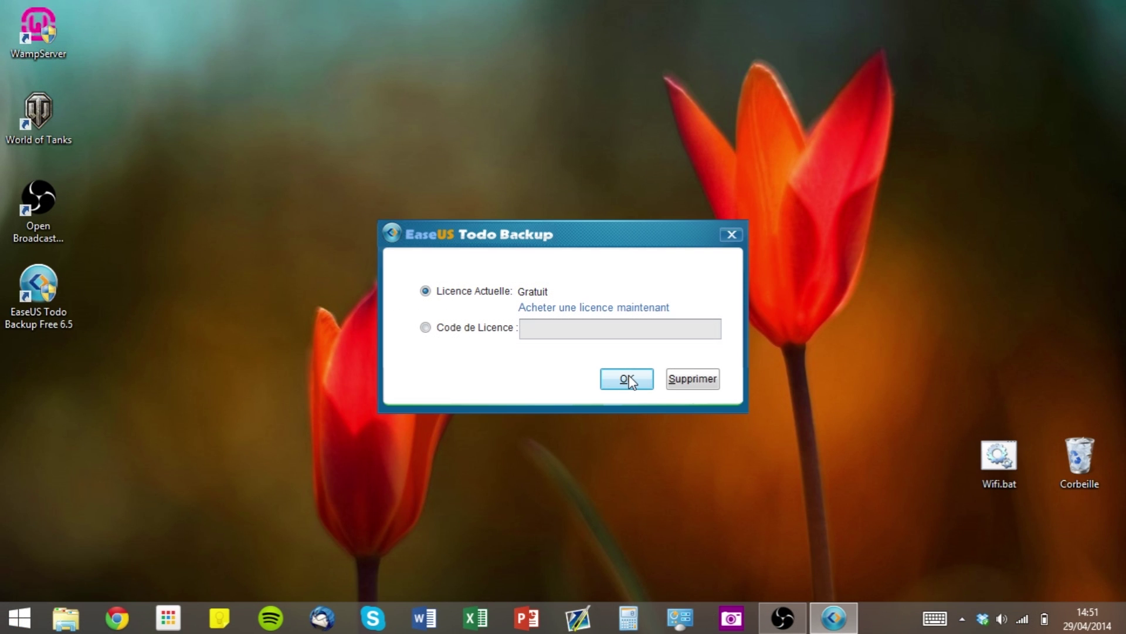
- Keep the free licence and set up a disk clone from the 111,79 GB disk to the 223,57 GB disk, optimized for SSD
{"action": "left_click", "coordinate": [629, 380]}
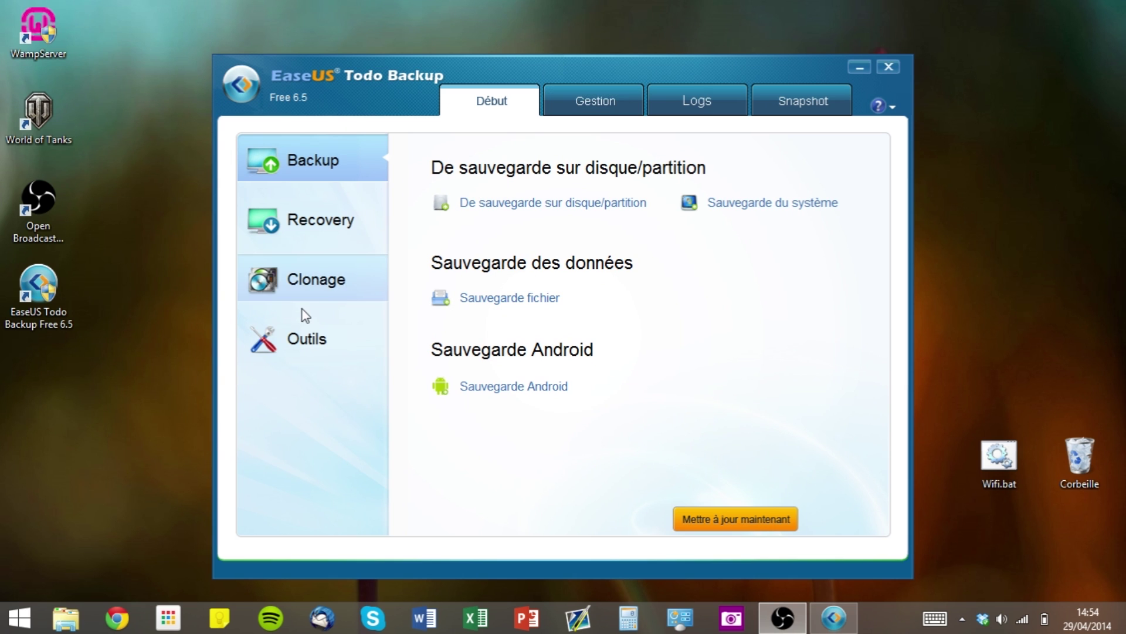
{"action": "left_click", "coordinate": [301, 284]}
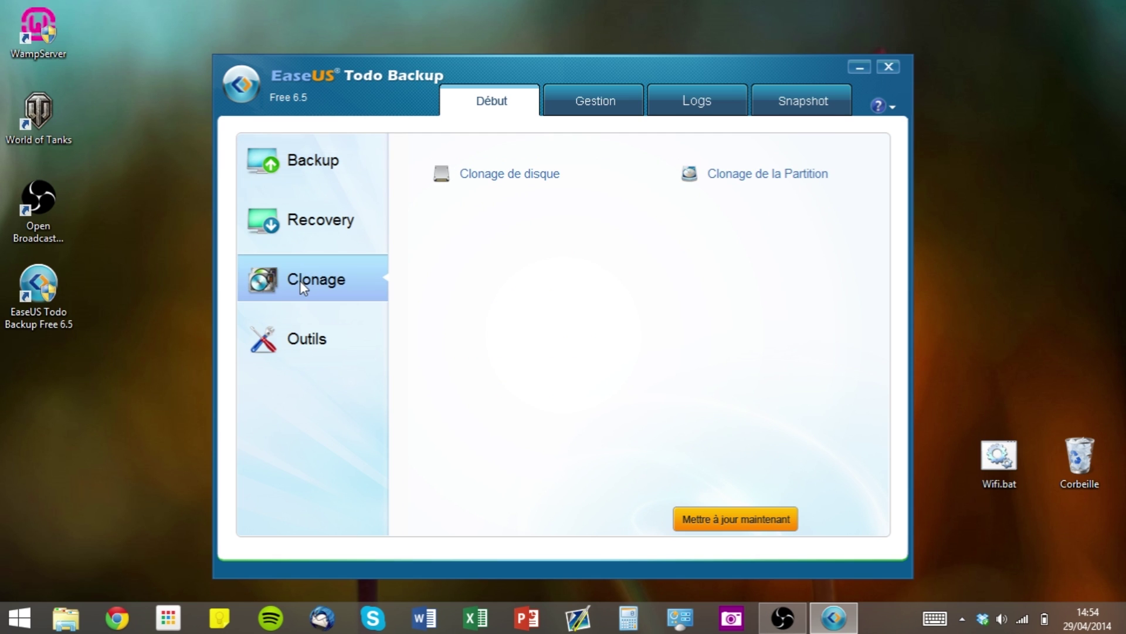
{"action": "left_click", "coordinate": [503, 181]}
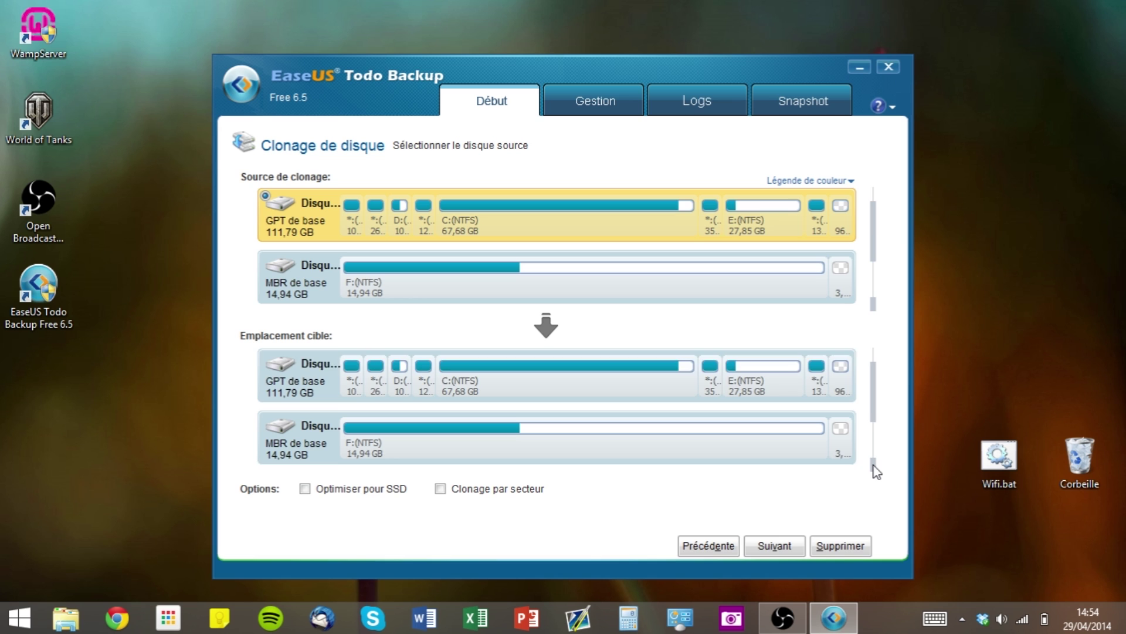
{"action": "scroll", "coordinate": [875, 470], "scroll_direction": "down", "scroll_amount": 2}
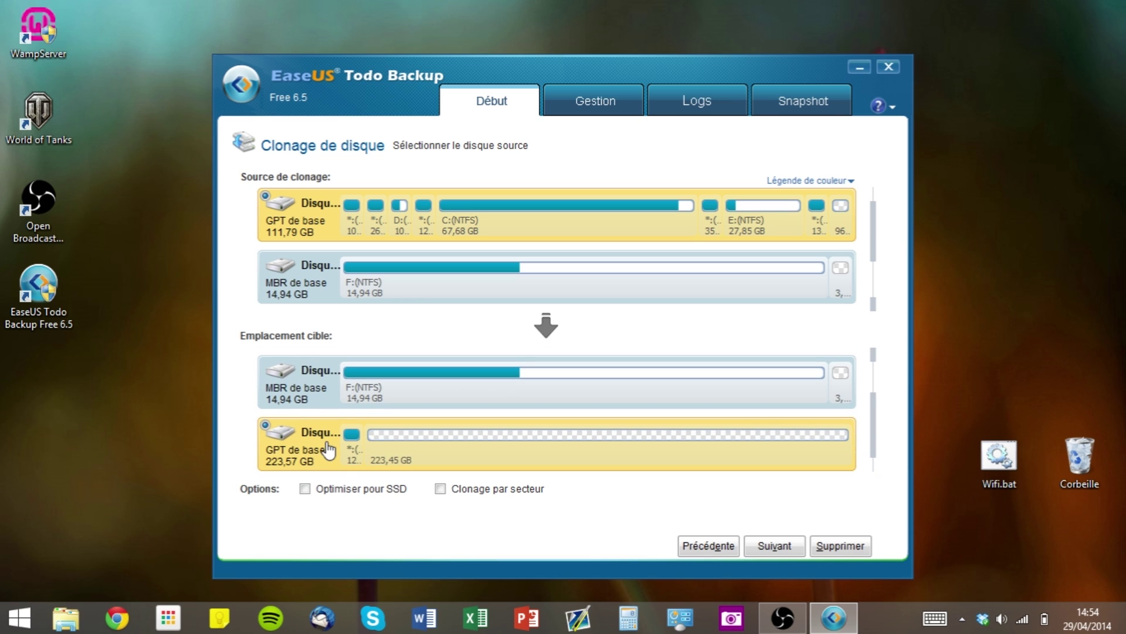
{"action": "left_click", "coordinate": [306, 489]}
{"action": "left_click", "coordinate": [767, 551]}
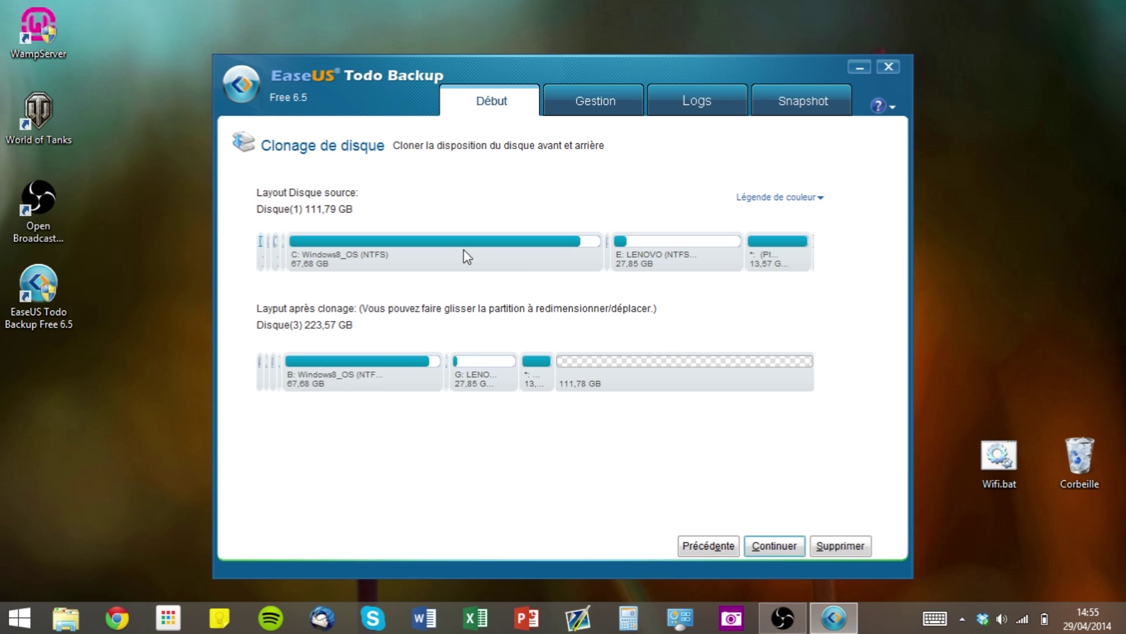
- Accept the proposed partition layout and start the disk clone, agreeing to erase the data on the destination disk
{"action": "left_click", "coordinate": [537, 371]}
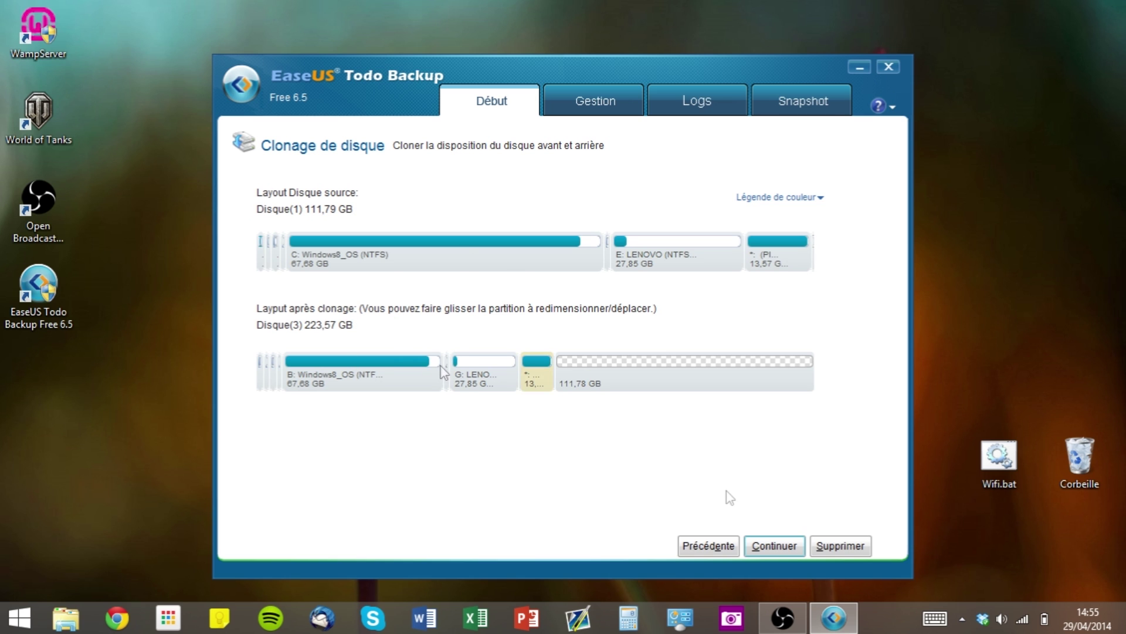
{"action": "left_click", "coordinate": [779, 554]}
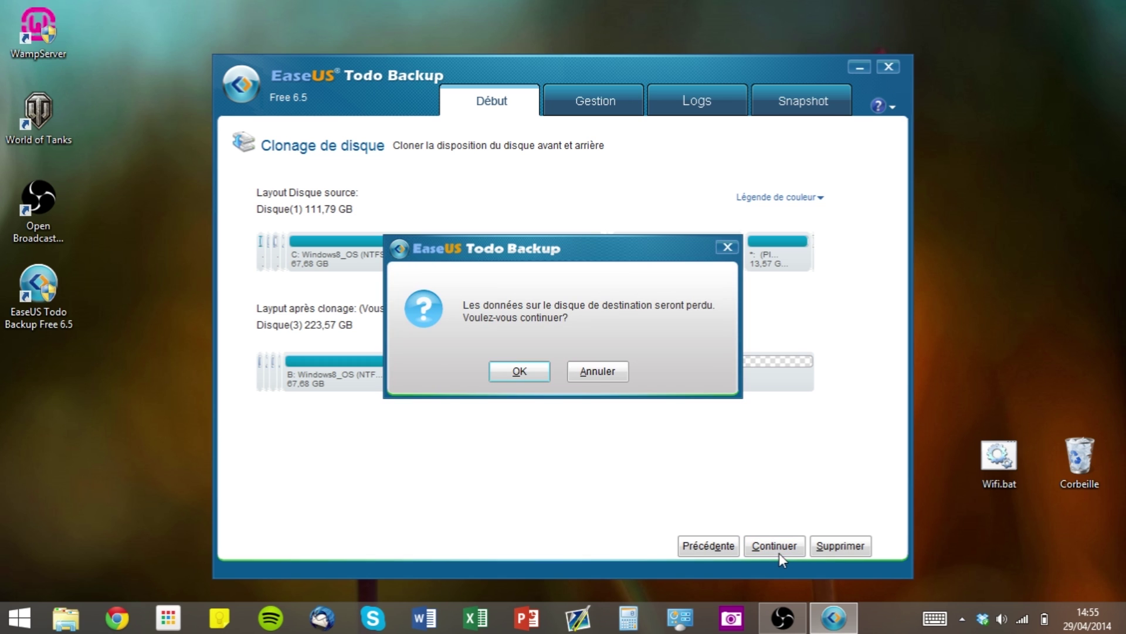
{"action": "left_click", "coordinate": [517, 378]}
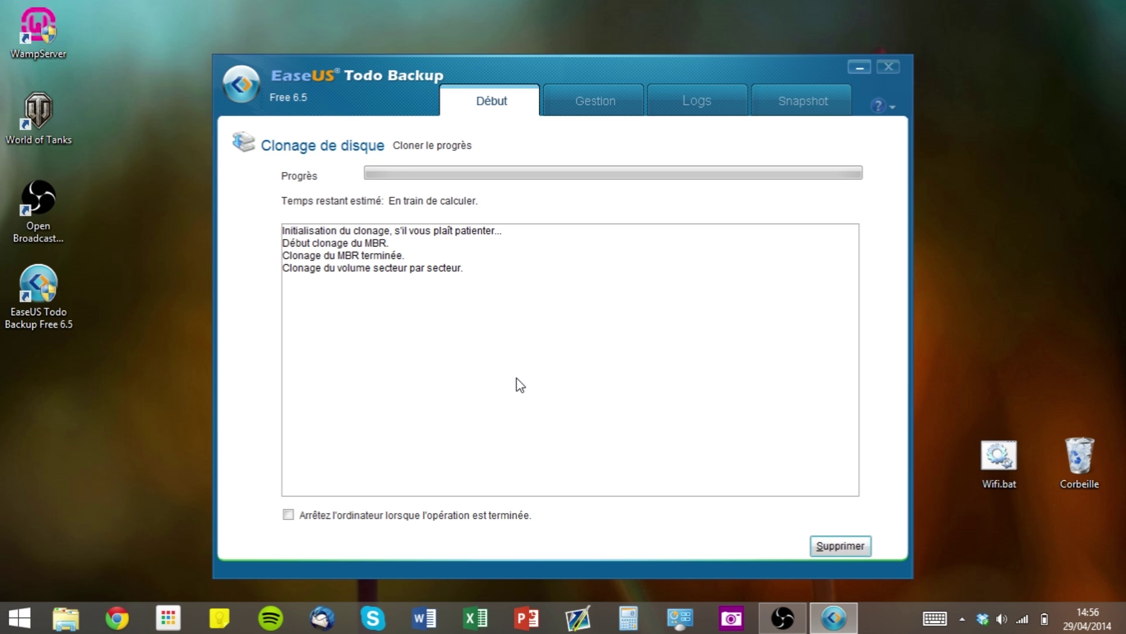
{"action": "left_click", "coordinate": [784, 622]}
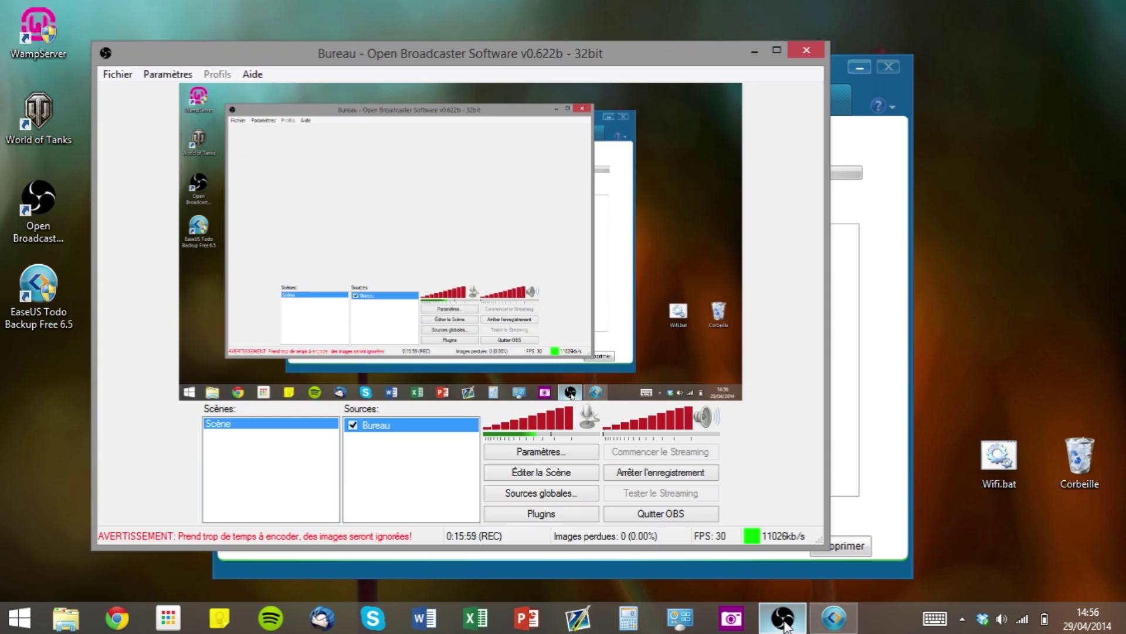
{"action": "left_click", "coordinate": [785, 624]}
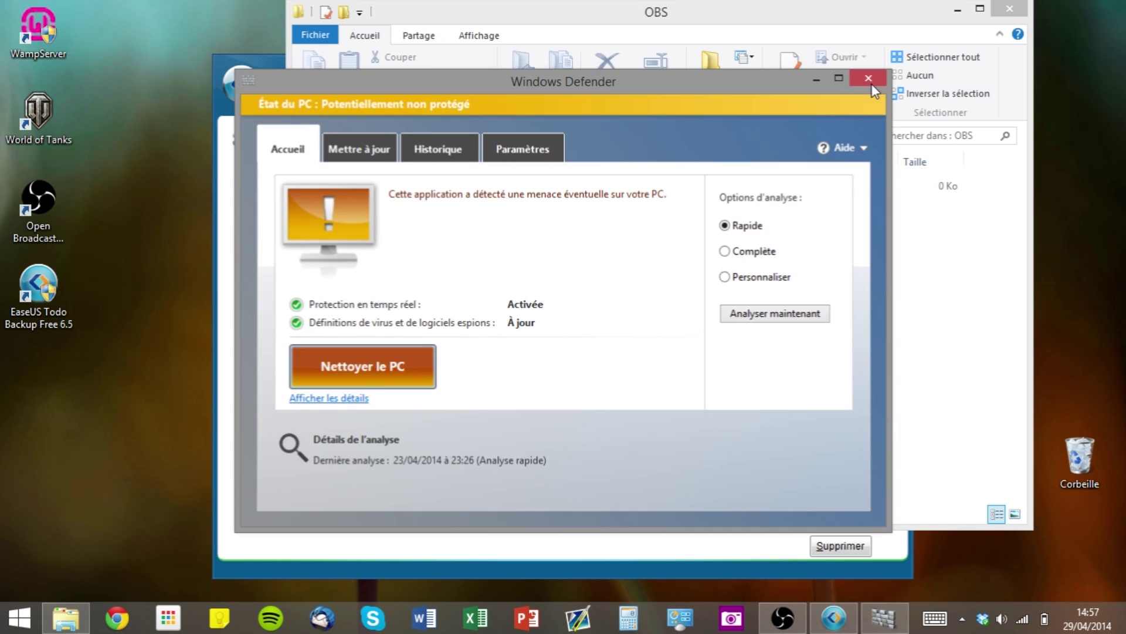
- Close the Windows Defender window, finish the completed disk clone and exit EaseUS Todo Backup
{"action": "left_click", "coordinate": [870, 84]}
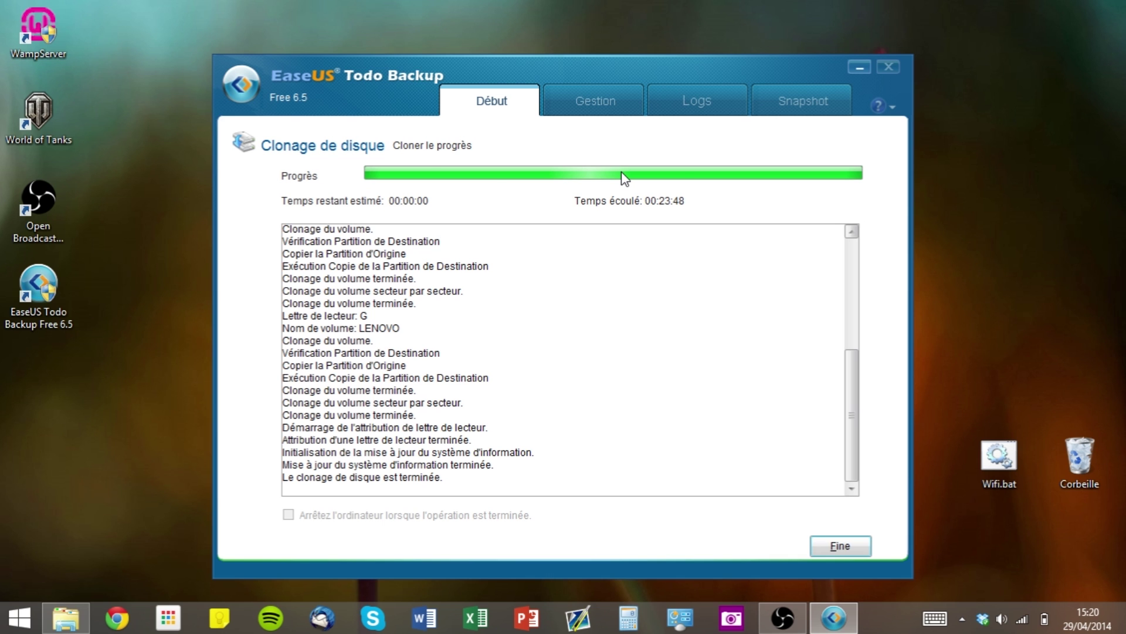
{"action": "left_click", "coordinate": [840, 546]}
{"action": "key", "text": "alt+F4"}
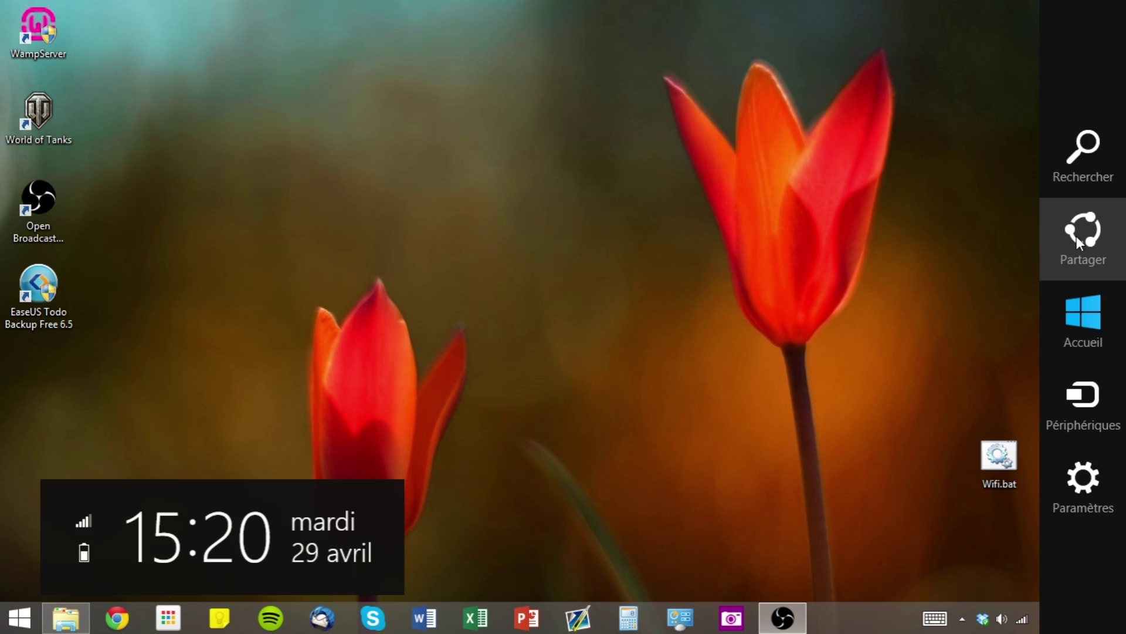
- Search Windows for "partitions de disque dur", open disk management and enlarge its window to show the partitions of all disks
{"action": "left_click", "coordinate": [1076, 176]}
{"action": "type", "text": "partitio"}
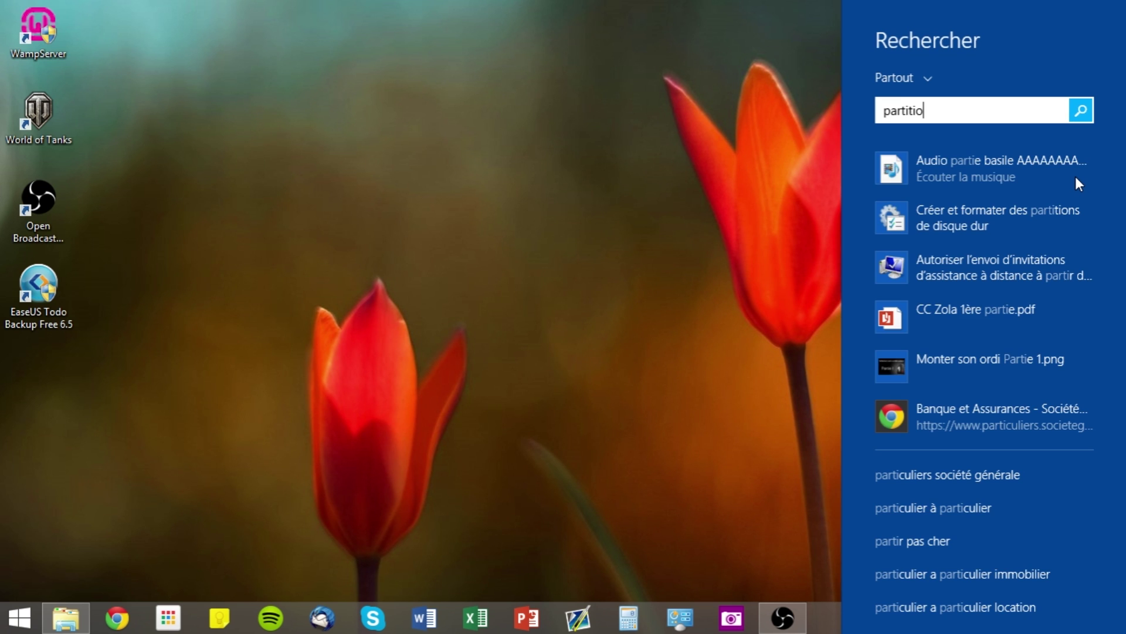
{"action": "type", "text": "ns de disque dur"}
{"action": "left_click", "coordinate": [1027, 164]}
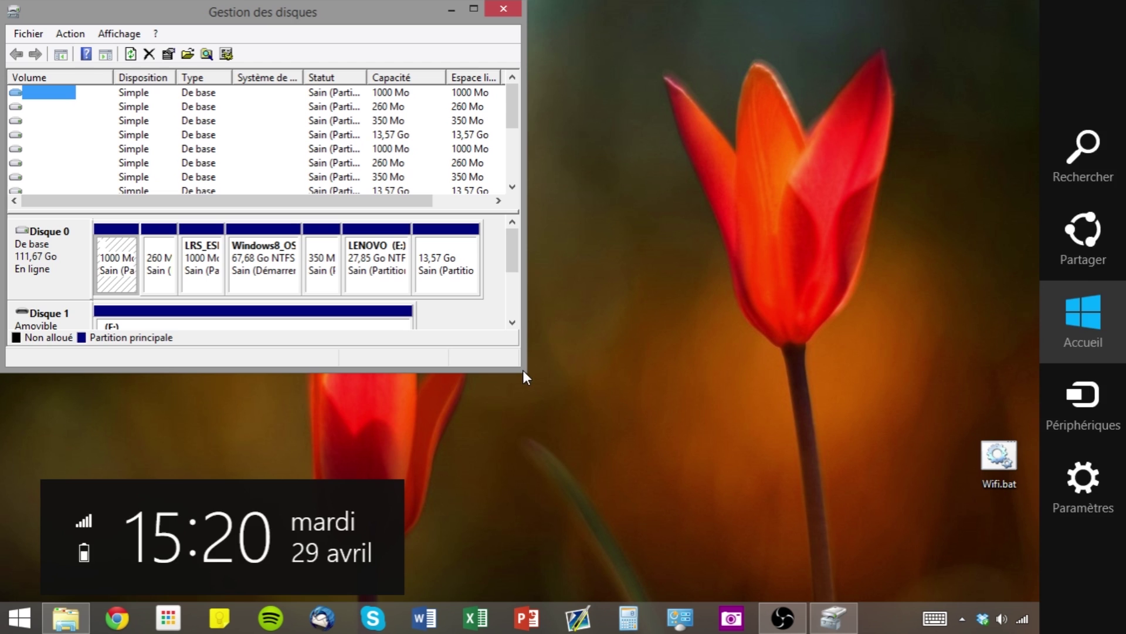
{"action": "left_click_drag", "start_coordinate": [524, 371], "coordinate": [870, 576]}
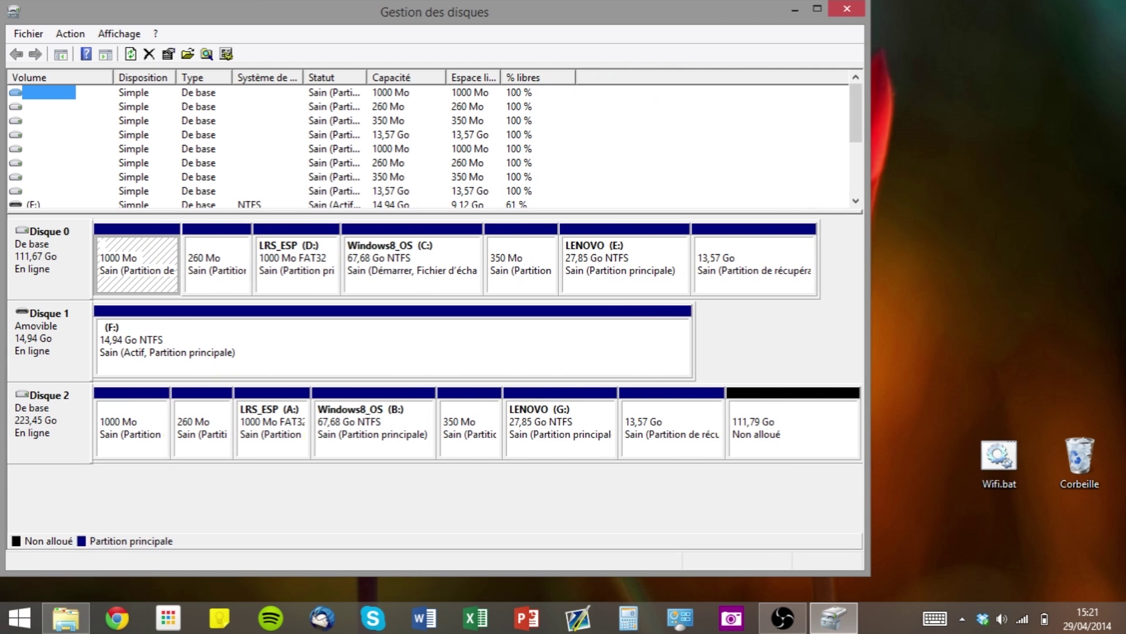